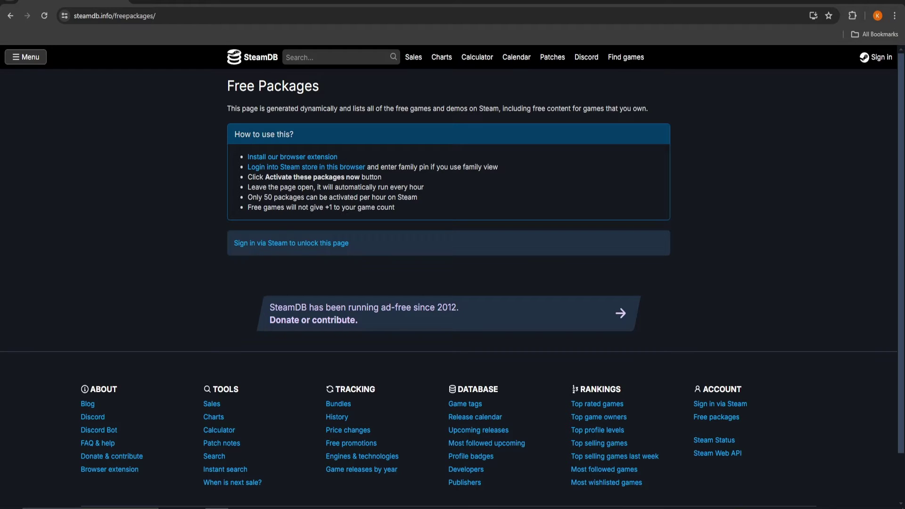
Open SteamDB's browser extension page from the 'Install our browser extension' link
drag(228, 109, 649, 108)
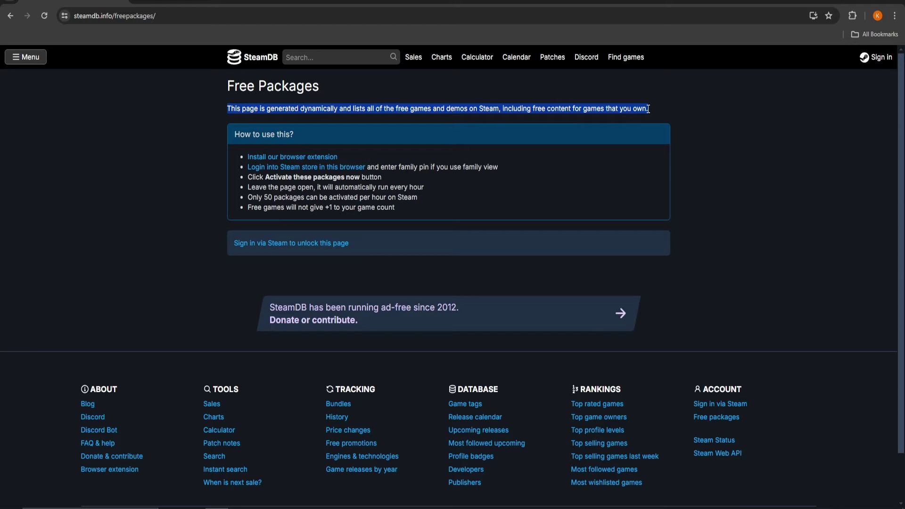
drag(236, 133, 305, 136)
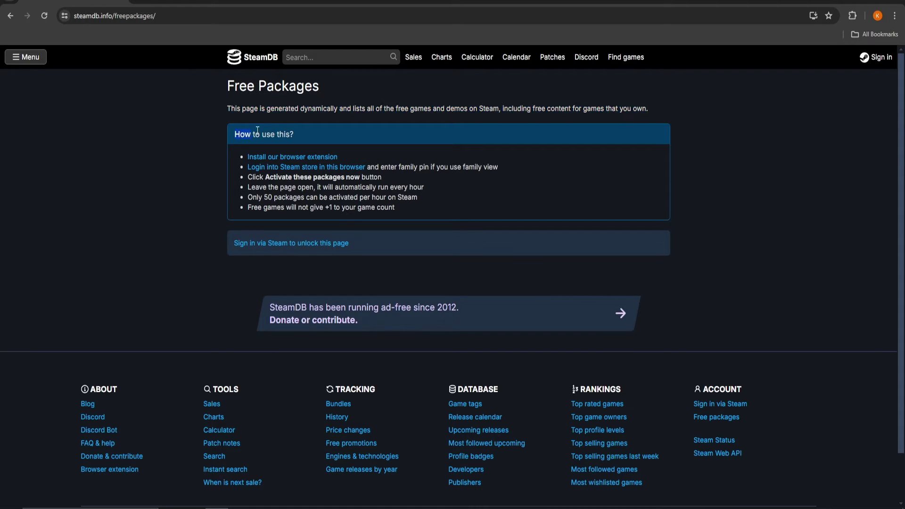
click(305, 136)
click(297, 157)
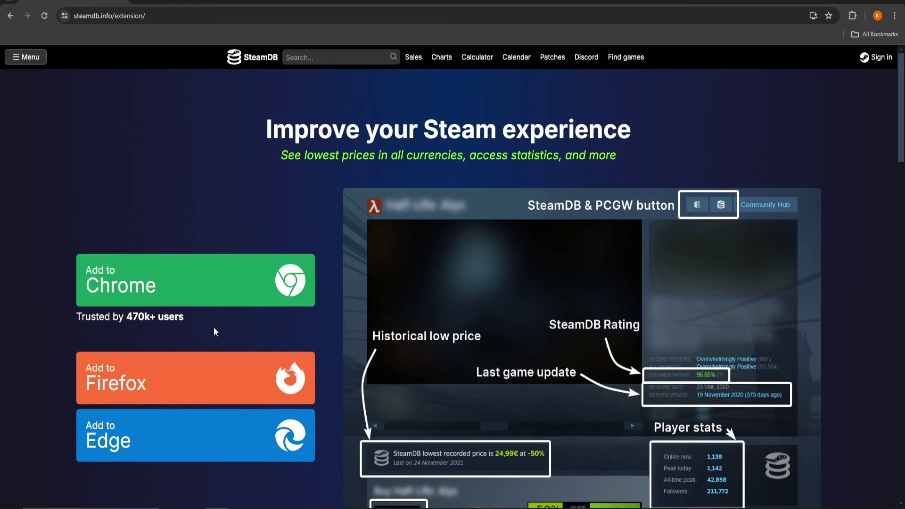
Add the SteamDB extension to Chrome from its Web Store listing, then return to SteamDB
click(244, 292)
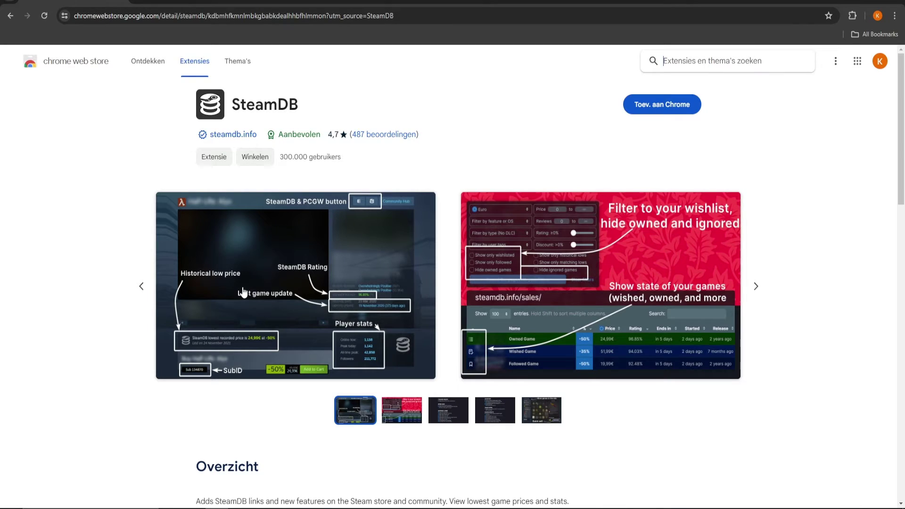
click(662, 104)
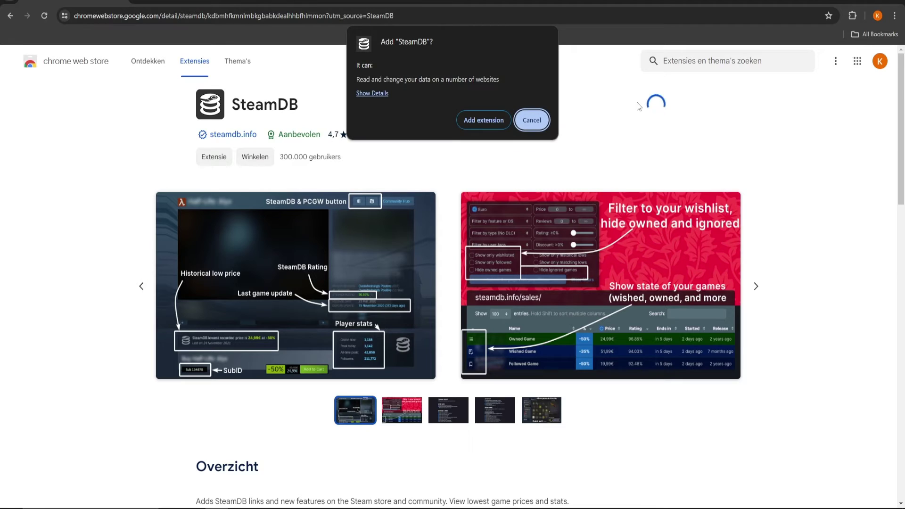
click(483, 120)
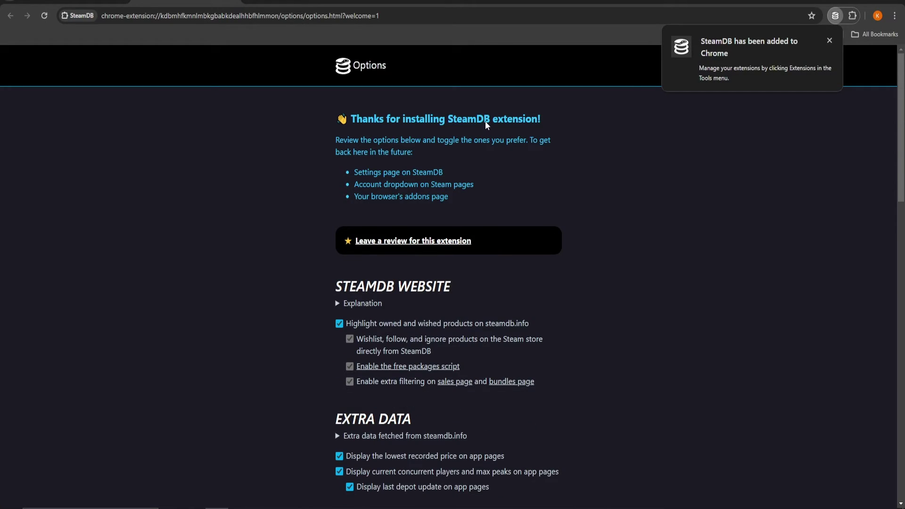
click(830, 40)
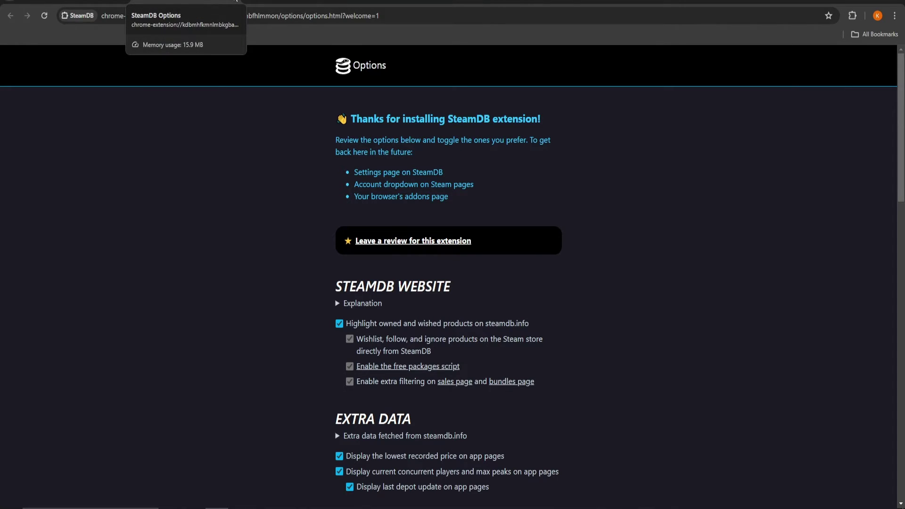
click(176, 7)
Go back to Free Packages and reach Steam's sign-in page for steamdb.info
click(12, 17)
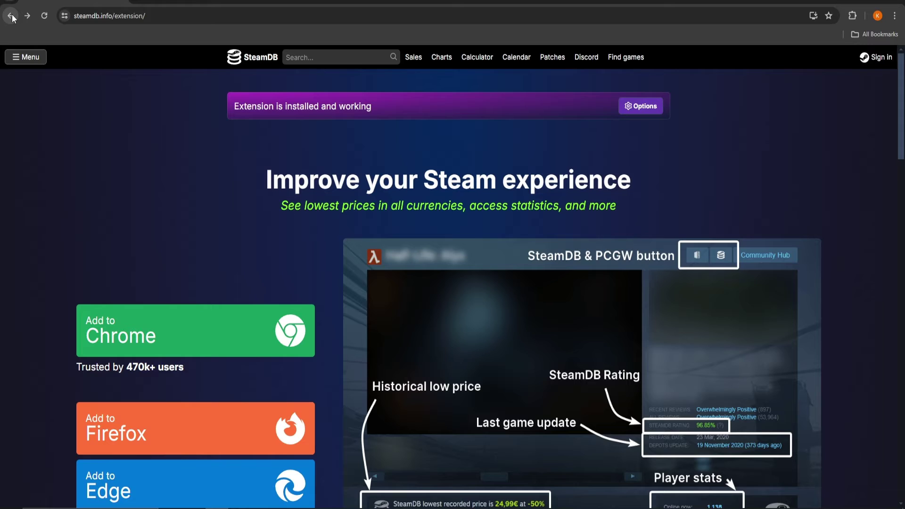
click(11, 17)
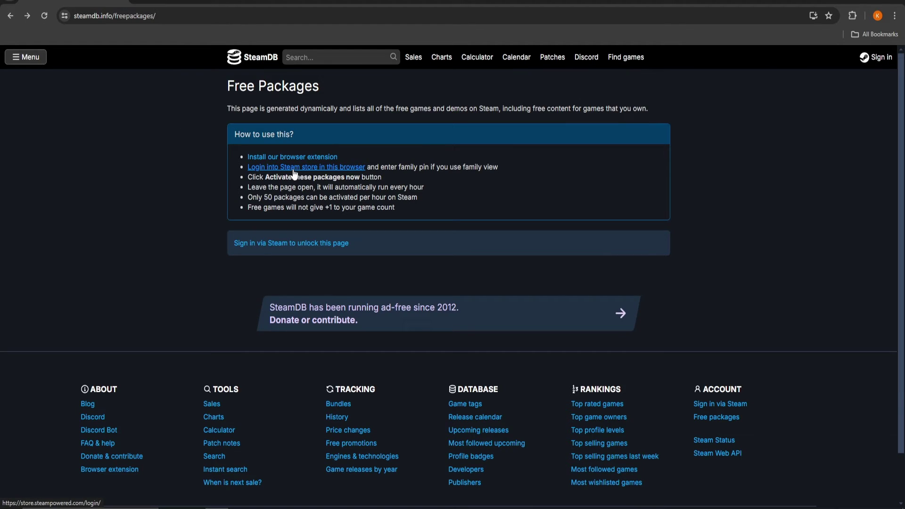
click(305, 246)
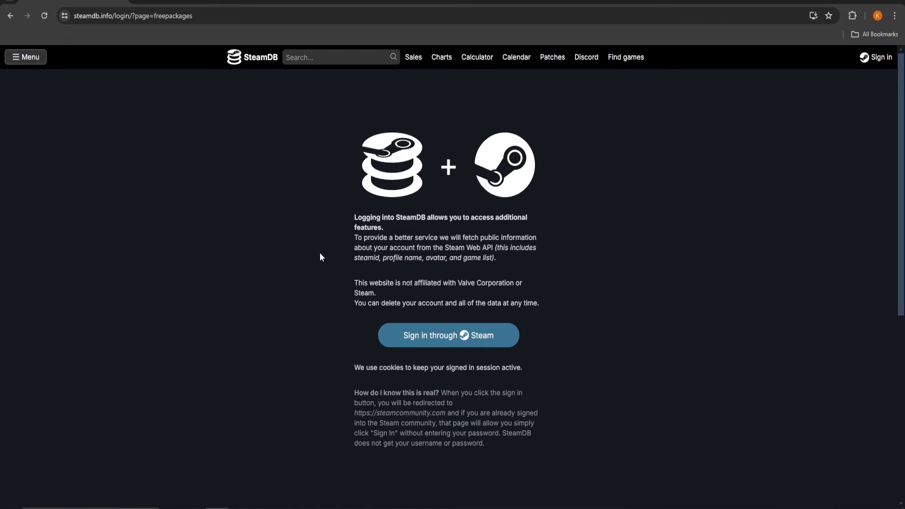
click(447, 342)
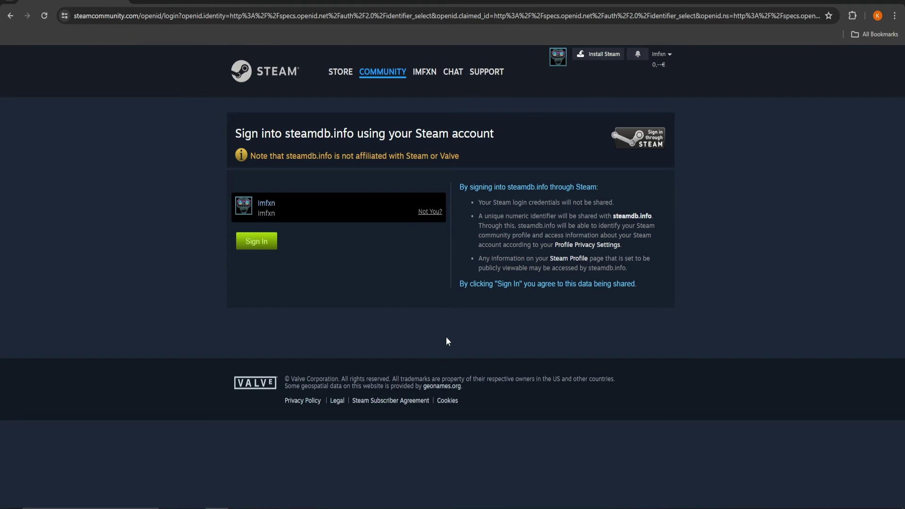
Confirm the Steam sign-in, then review the notes: keep page open, 50-packages-per-hour limit, hide-demos option
click(257, 241)
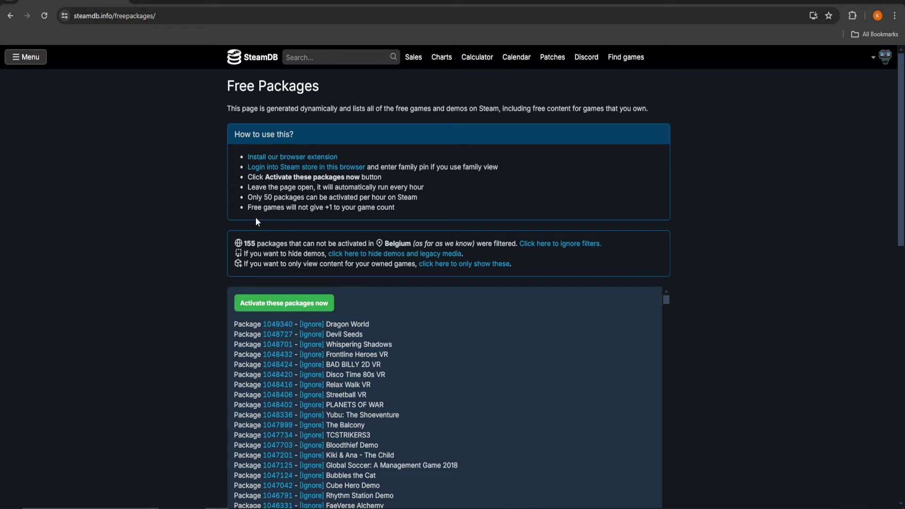
drag(249, 187, 426, 187)
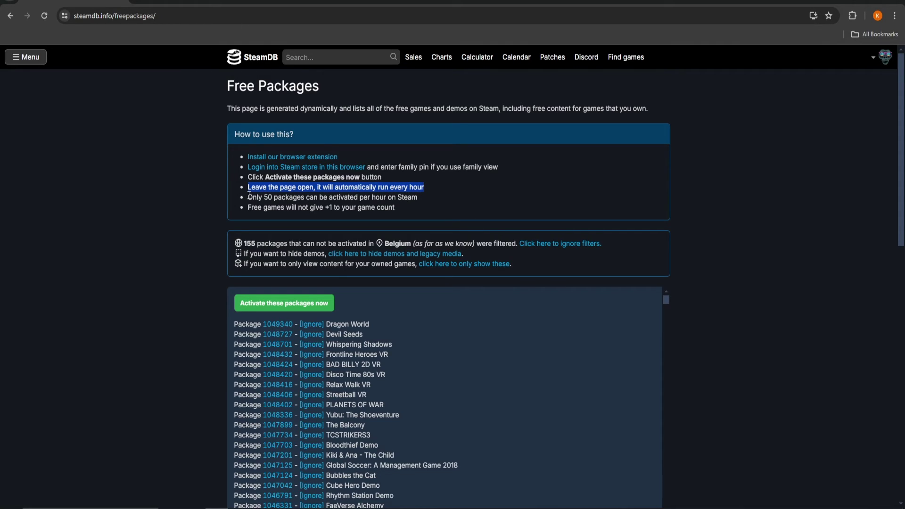
drag(248, 197, 423, 199)
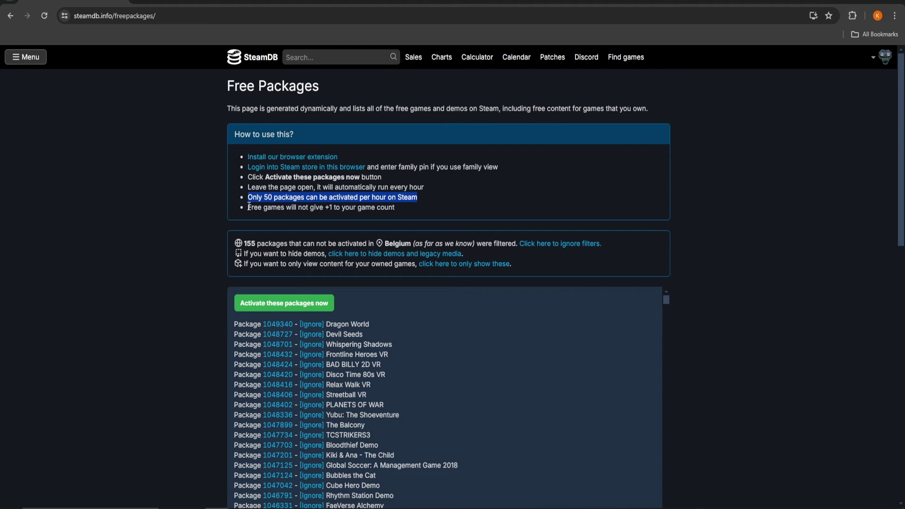
drag(249, 206, 397, 206)
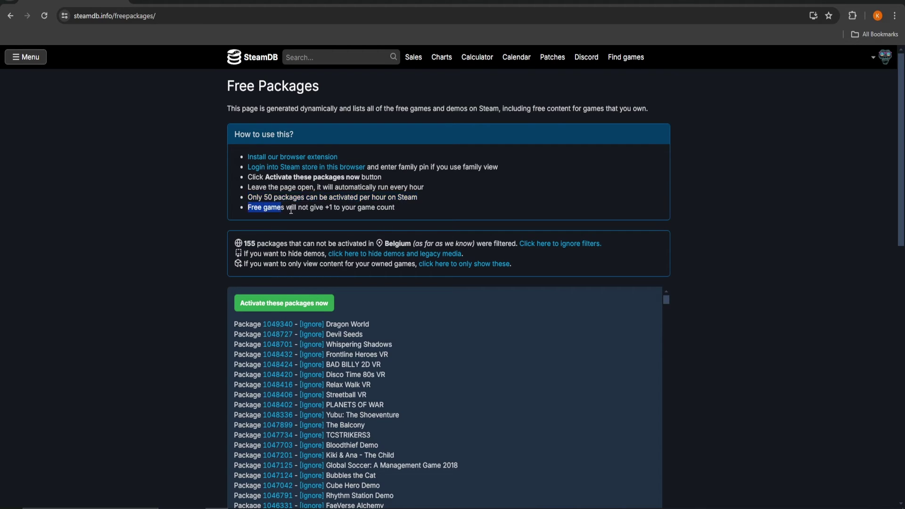
click(416, 209)
drag(243, 244, 520, 245)
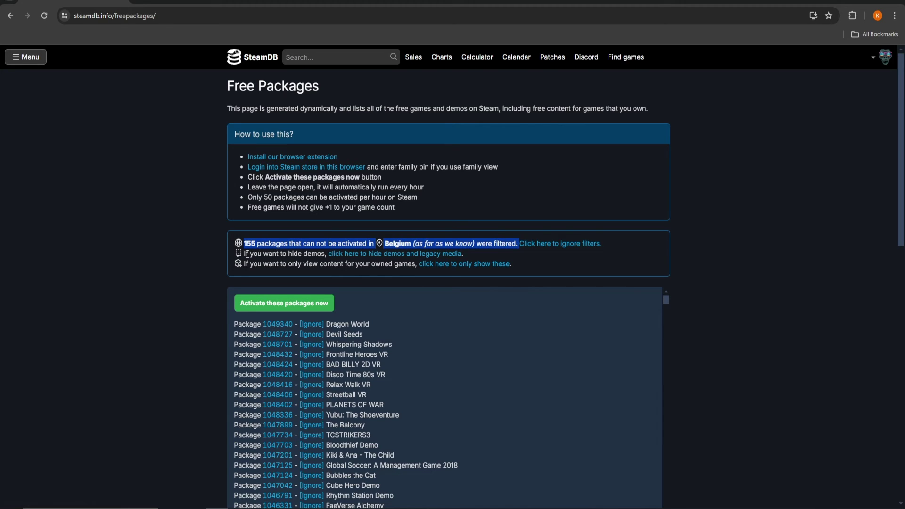
drag(246, 253, 325, 255)
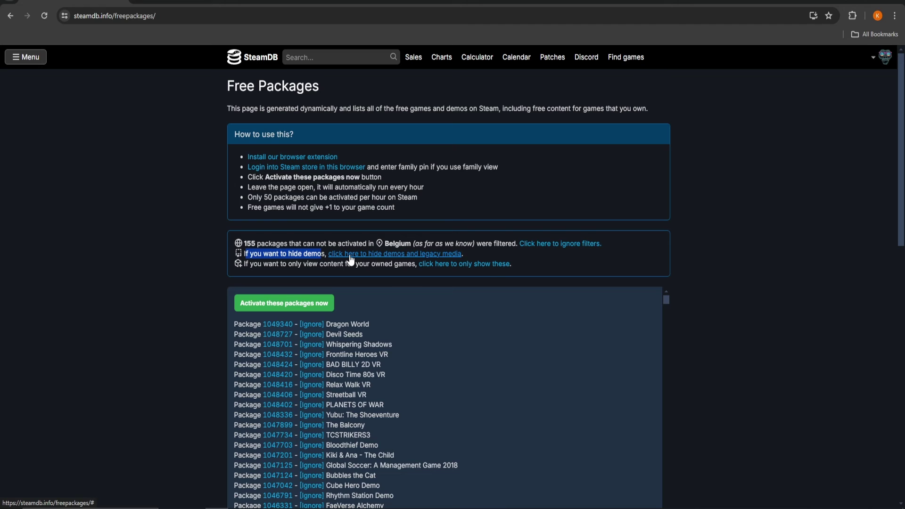
Hide demos and legacy media, then activate all the listed free packages
click(349, 255)
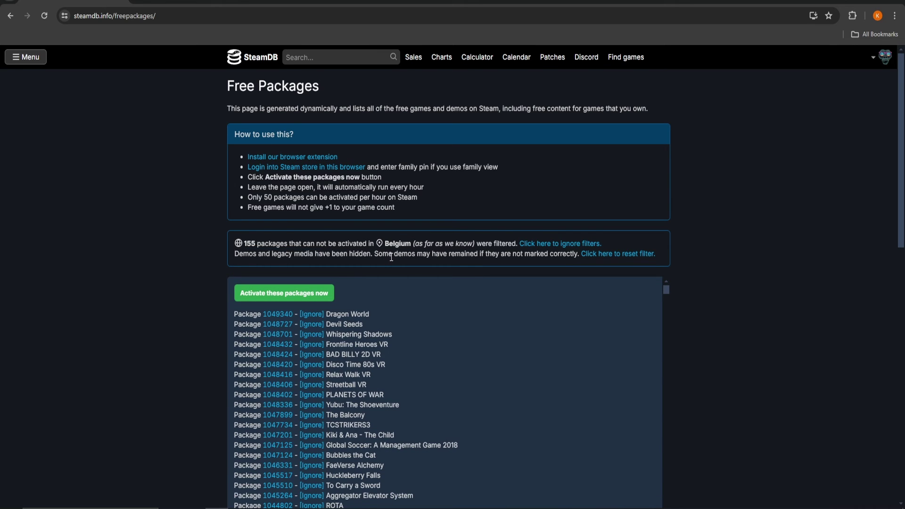
scroll(499, 270, down, 2)
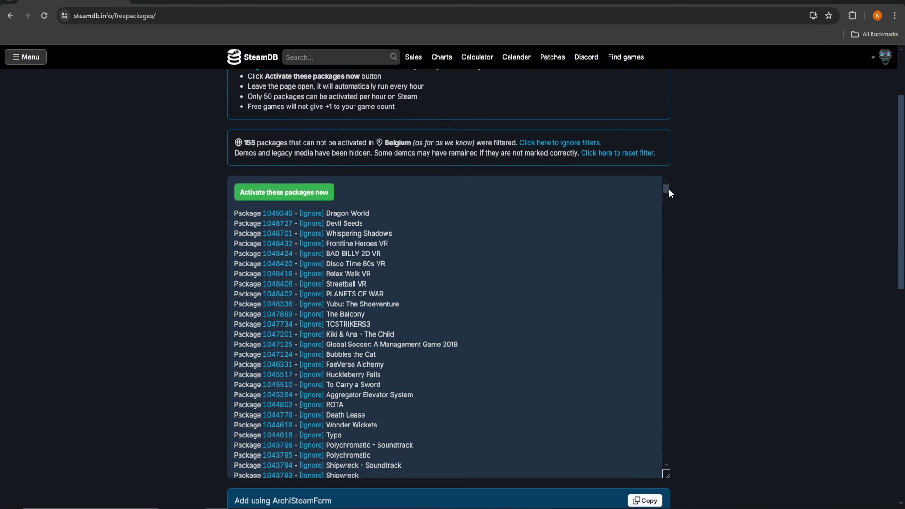
drag(670, 189, 675, 297)
scroll(453, 354, down, 3)
scroll(106, 412, up, 5)
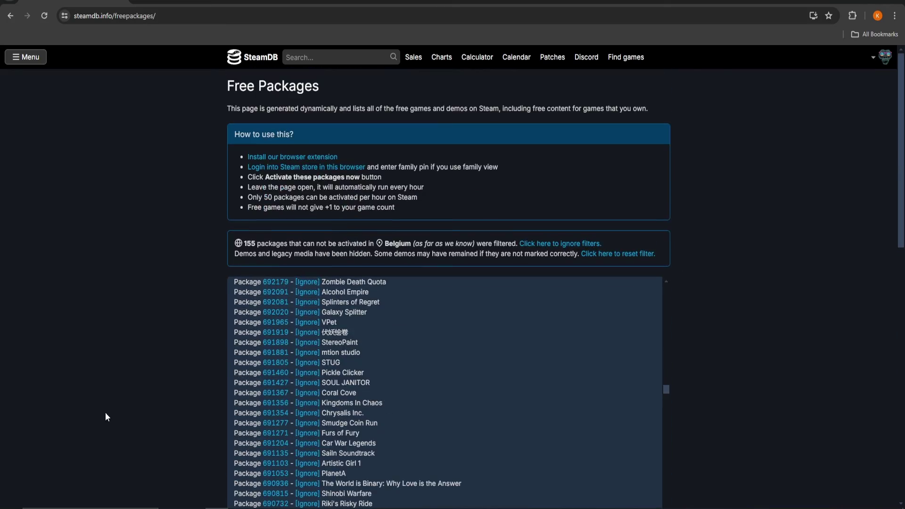
drag(669, 389, 668, 291)
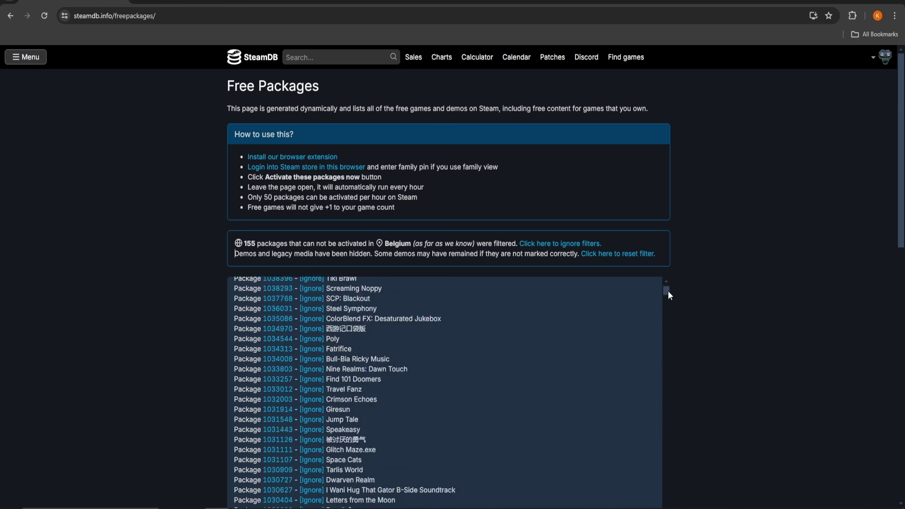
click(283, 291)
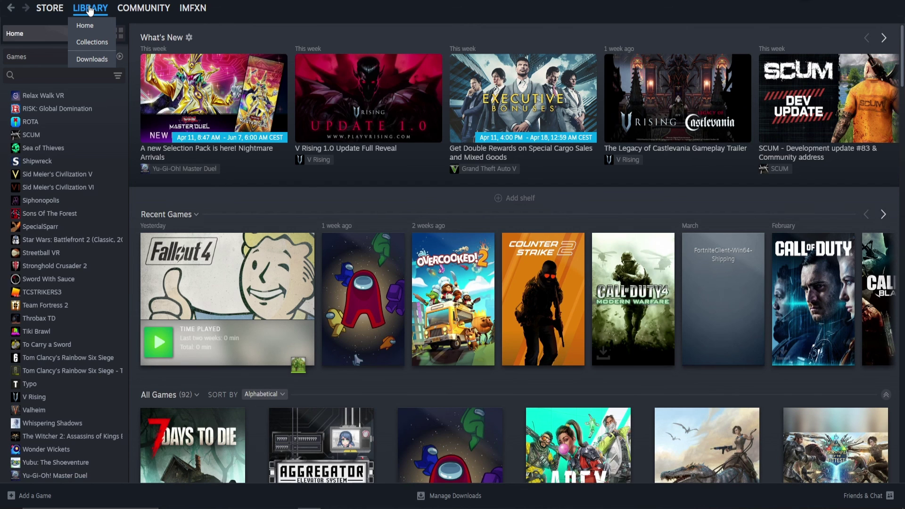
scroll(71, 131, up, 5)
scroll(70, 130, up, 3)
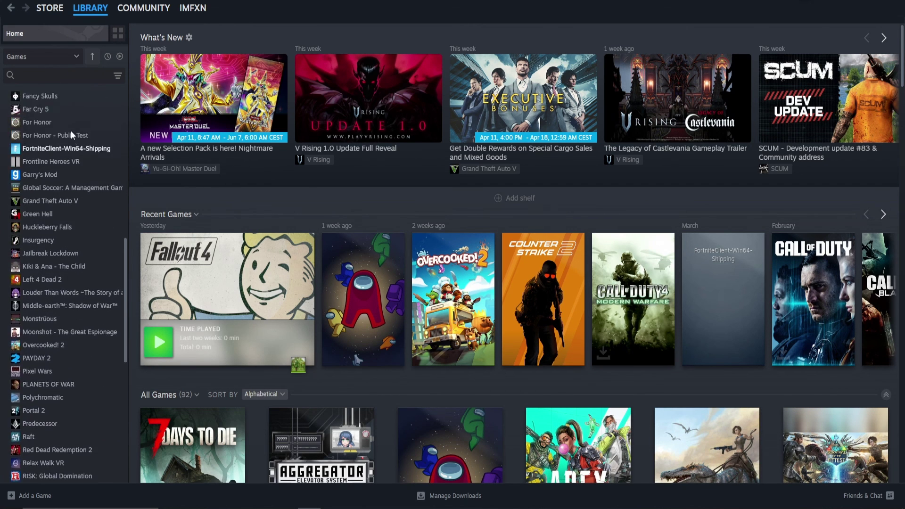
scroll(71, 130, up, 5)
scroll(72, 130, up, 3)
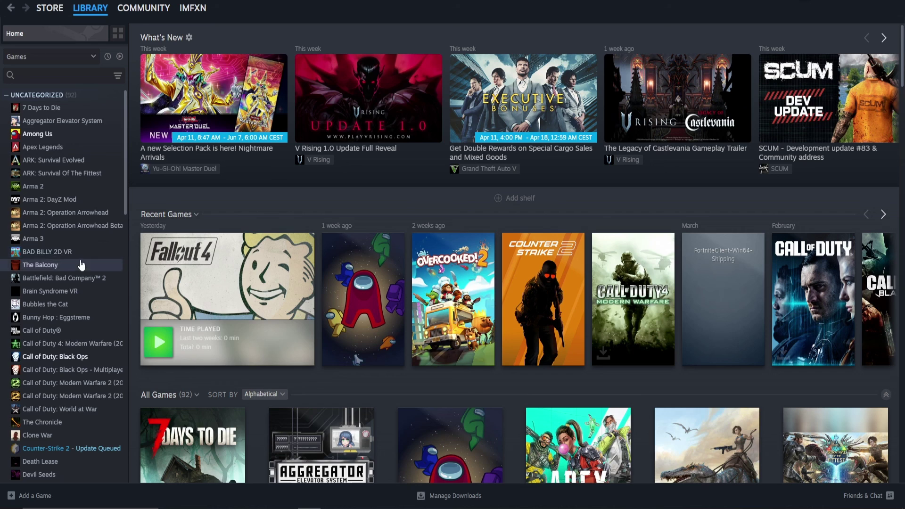
scroll(81, 280, down, 3)
scroll(82, 283, down, 3)
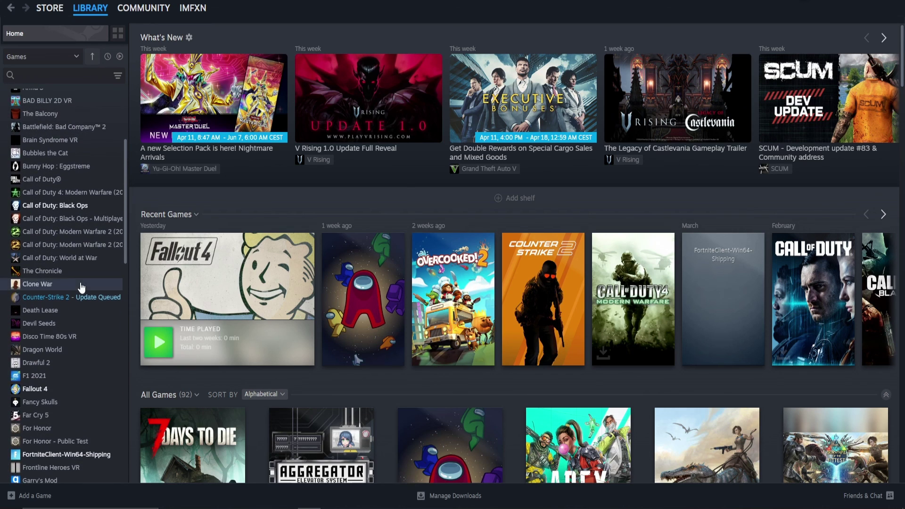
scroll(80, 282, down, 3)
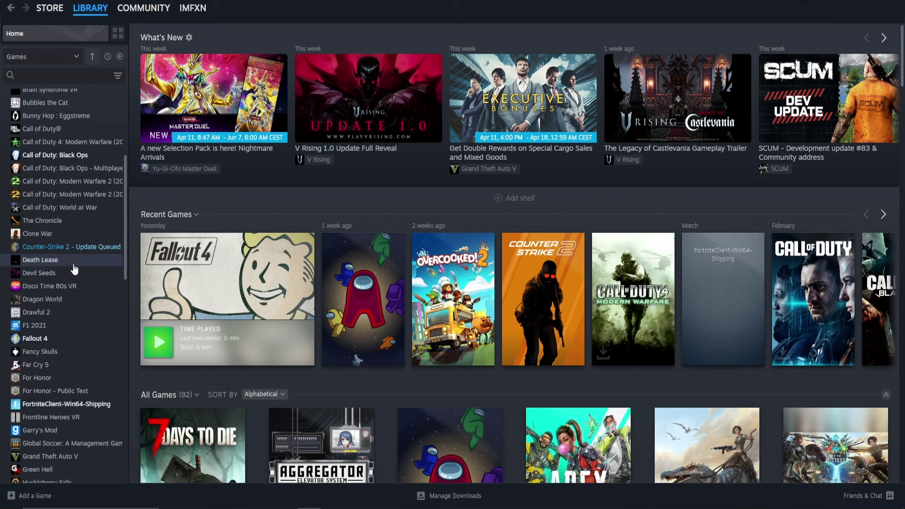